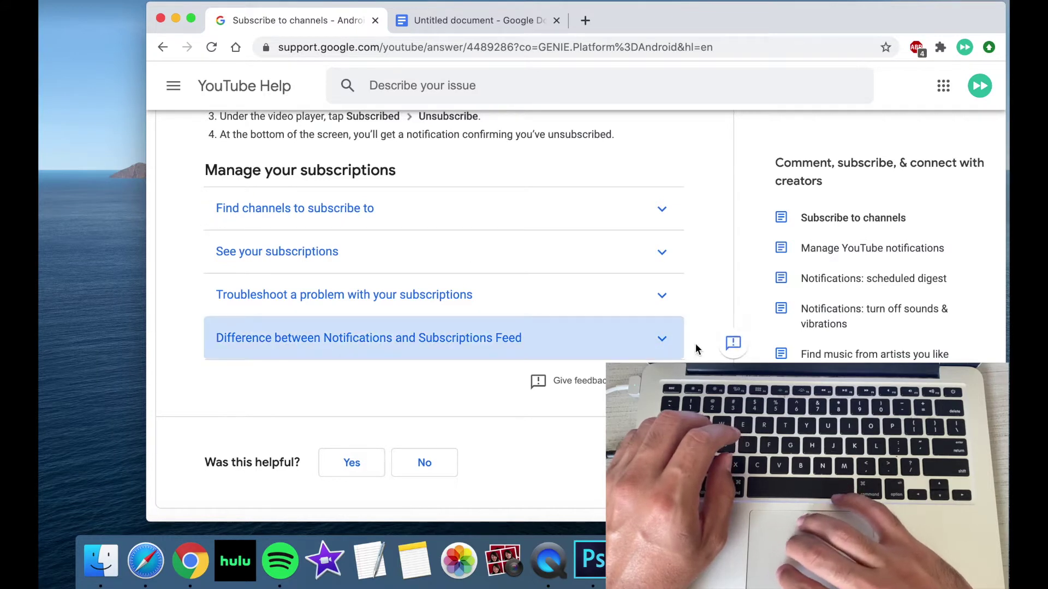
Select the YouTube Help 'Manage your subscriptions' heading and its four topics down to Give feedback
{"action": "mouse_move", "coordinate": [703, 338]}
{"action": "left_mouse_down"}
{"action": "mouse_move", "coordinate": [365, 242]}
{"action": "mouse_move", "coordinate": [196, 176]}
{"action": "left_mouse_up"}
{"action": "key", "text": "super+c"}
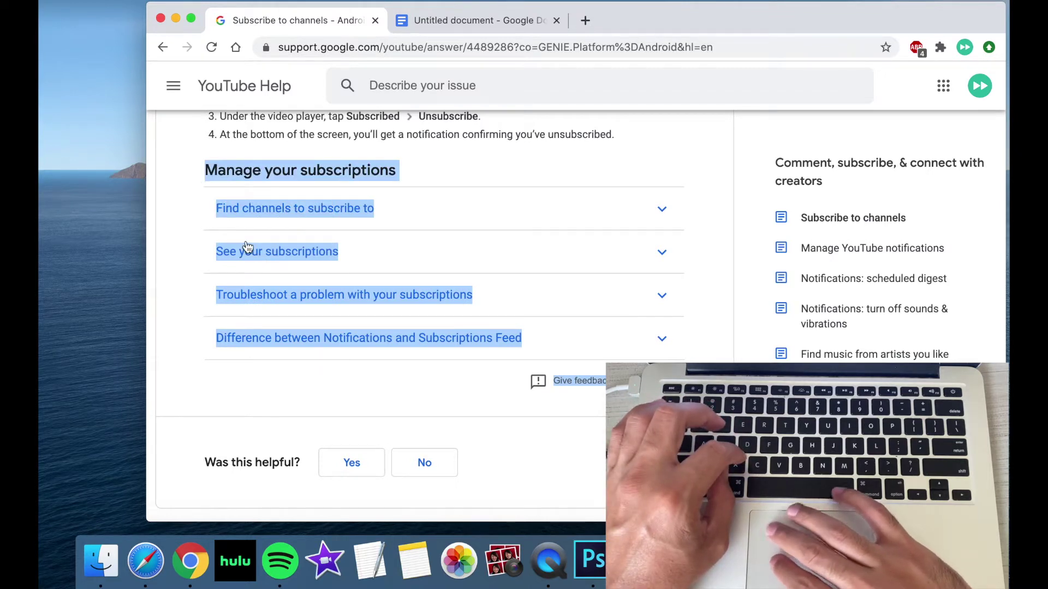
Paste the YouTube help text under BOLD in the Untitled document, then undo that paste
{"action": "left_click", "coordinate": [475, 23]}
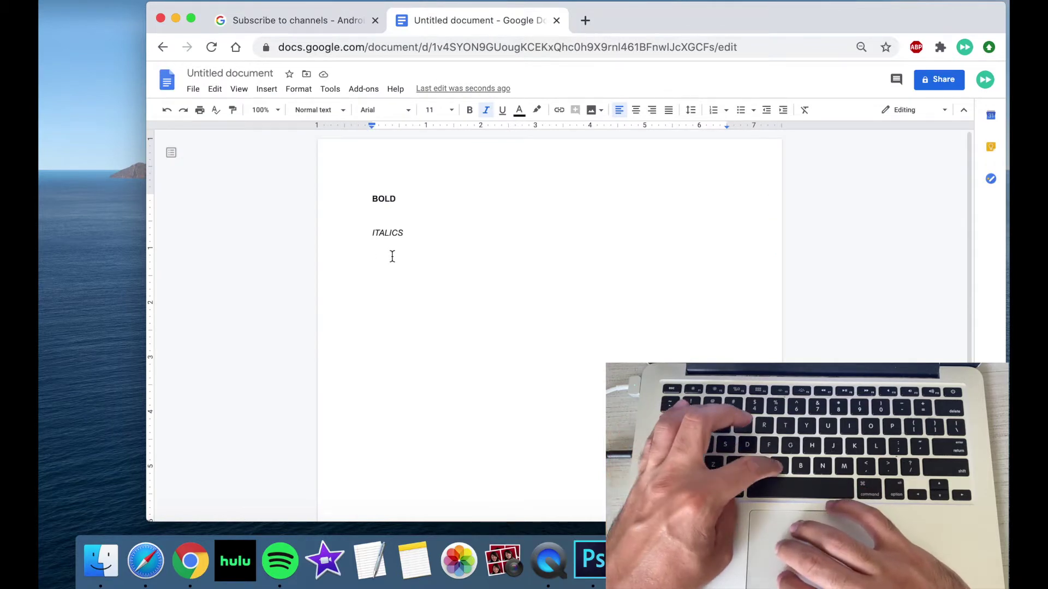
{"action": "left_click", "coordinate": [391, 212]}
{"action": "key", "text": "super+v"}
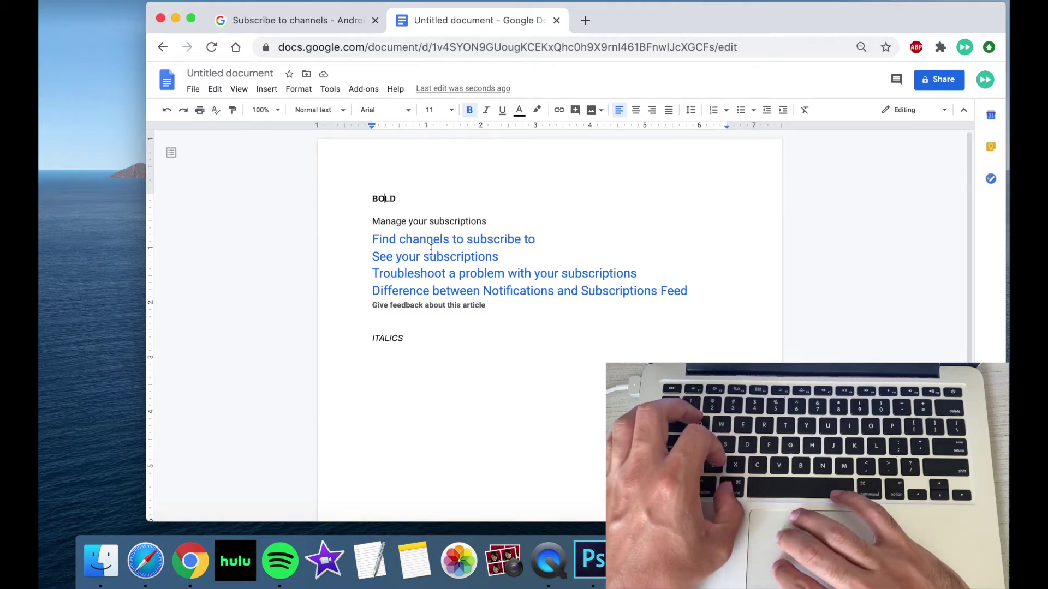
{"action": "key", "text": "super+z"}
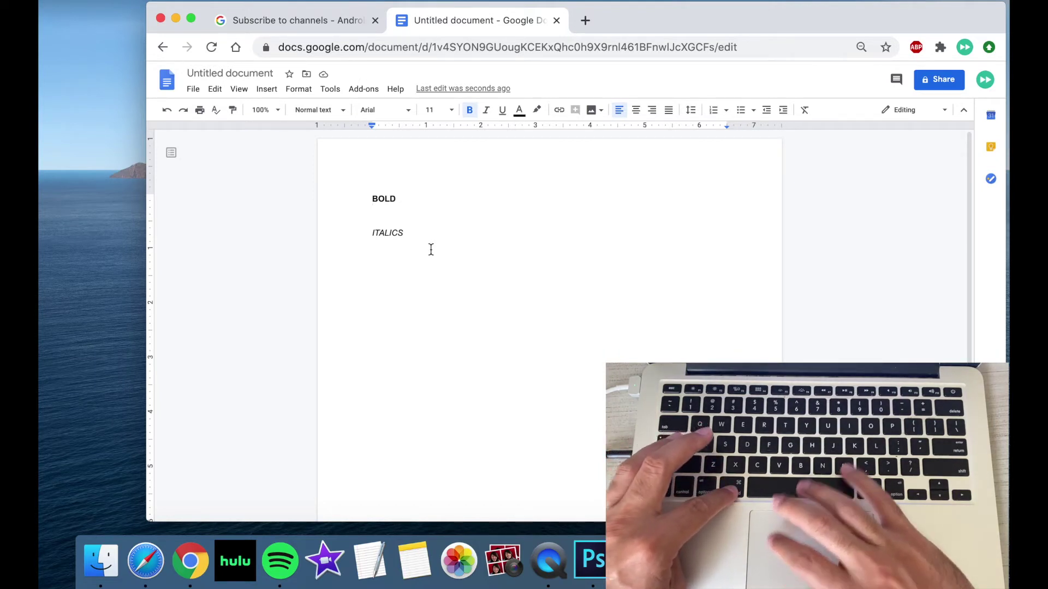
Paste the help text under BOLD in the document's bold style and select the pasted lines
{"action": "key", "text": "super+v"}
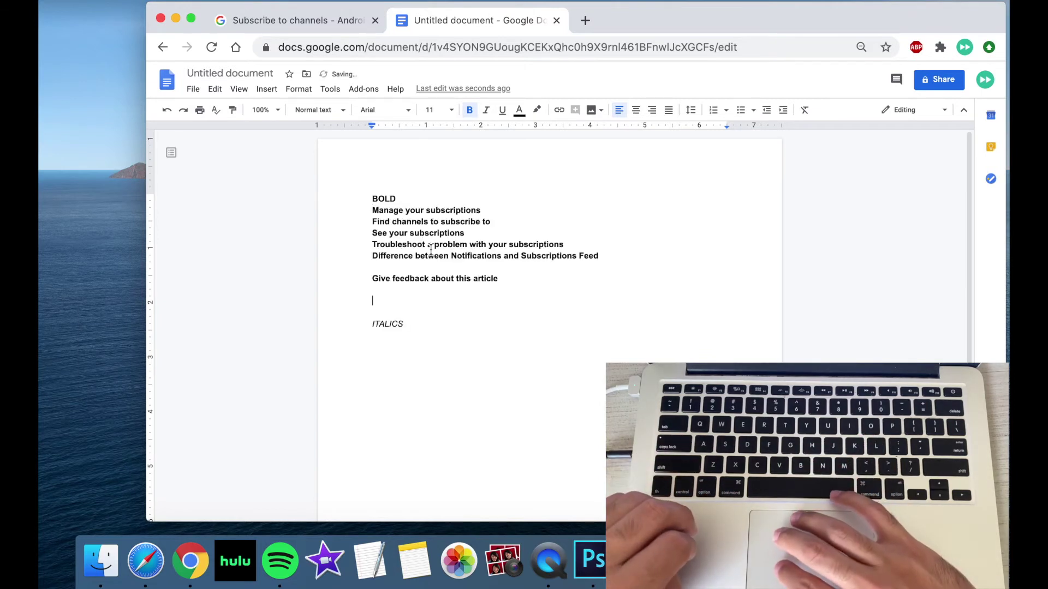
{"action": "left_click_drag", "start_coordinate": [371, 210], "coordinate": [541, 278]}
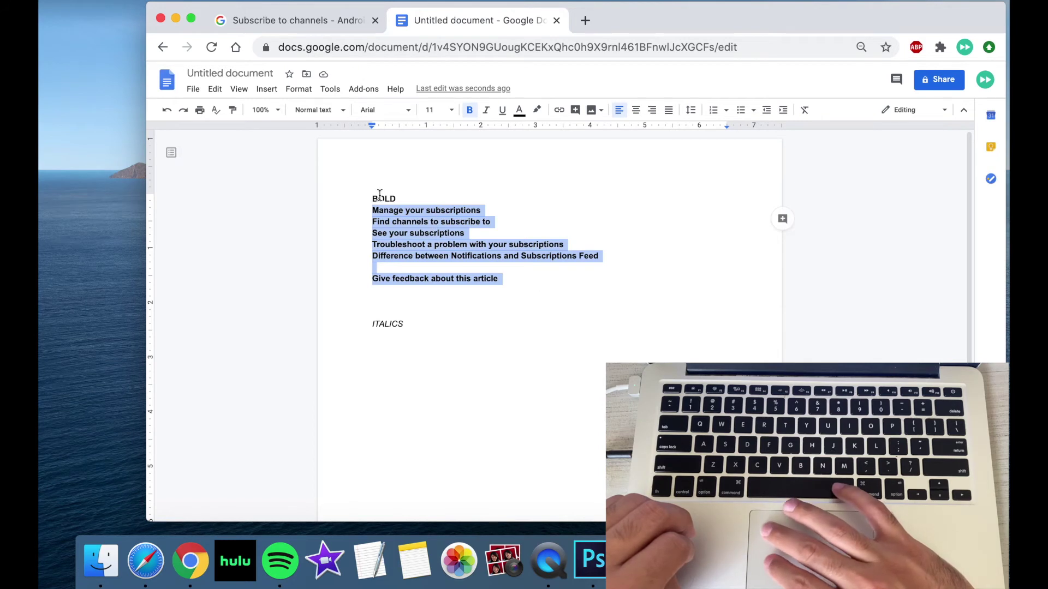
{"action": "left_click", "coordinate": [427, 360]}
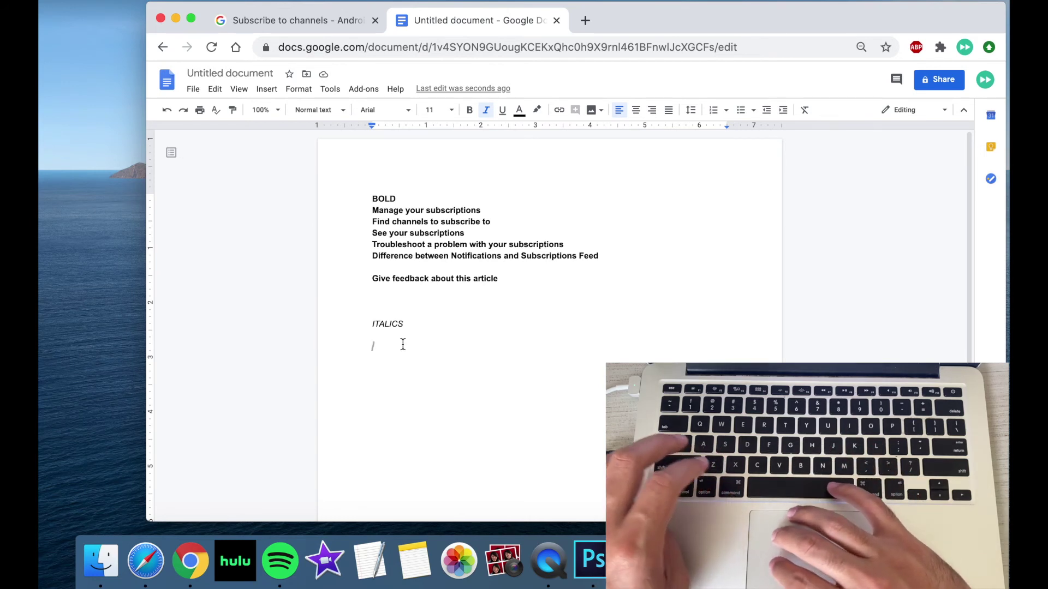
Paste the same YouTube help text beneath ITALICS in the matching italic style
{"action": "key", "text": "super+v"}
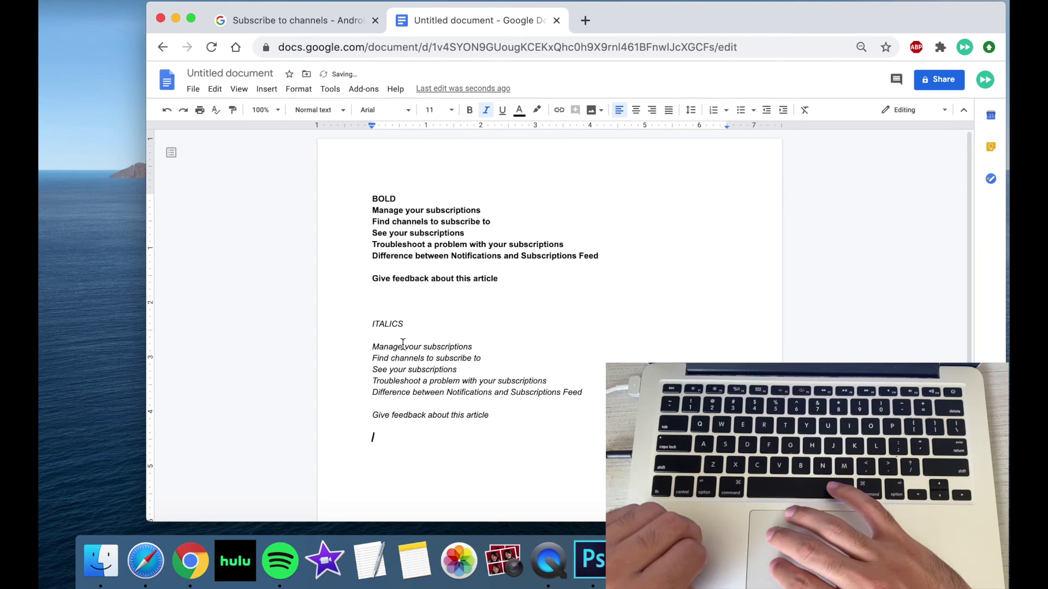
{"action": "left_click", "coordinate": [374, 213]}
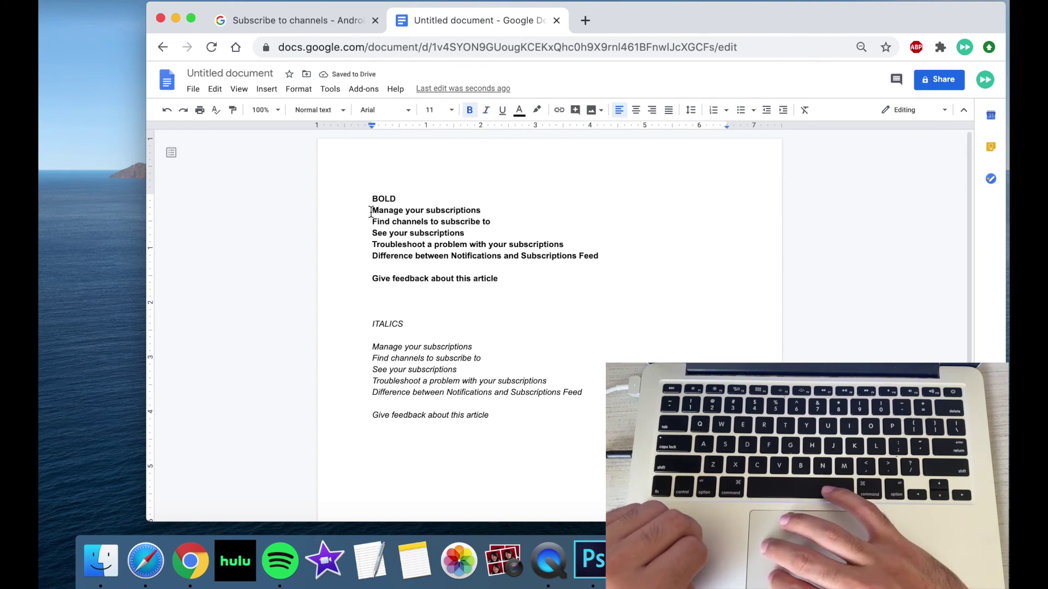